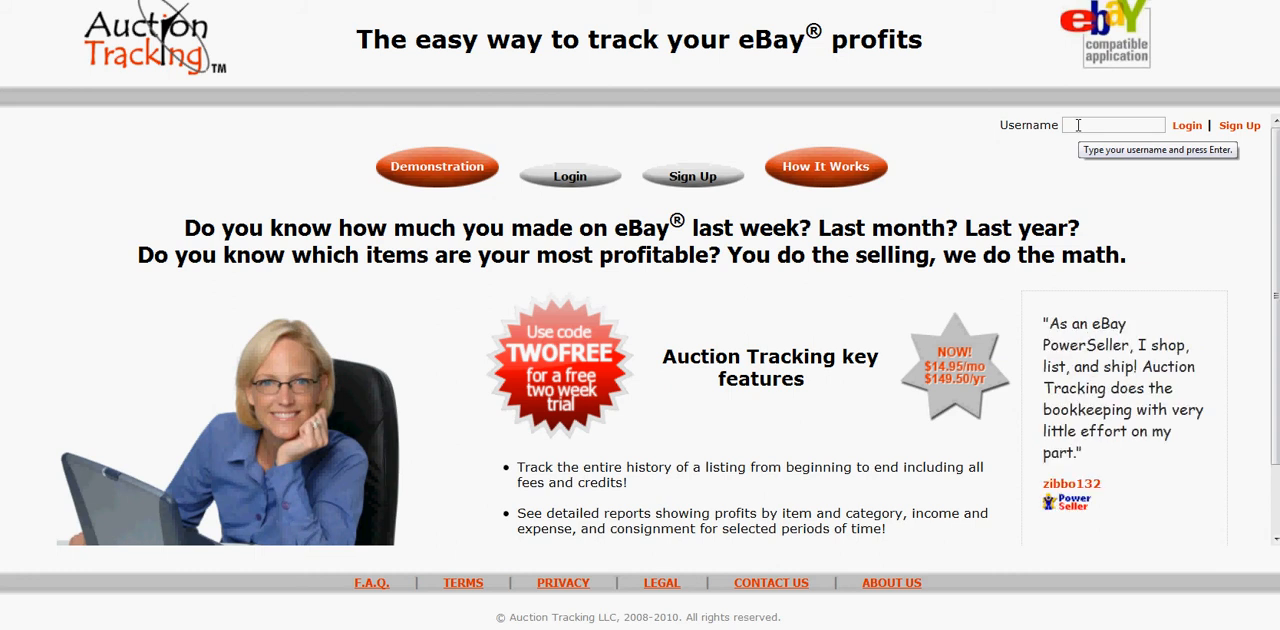
# Log in with the account username and password, and close the tax law notice.
pyautogui.click(1078, 125)
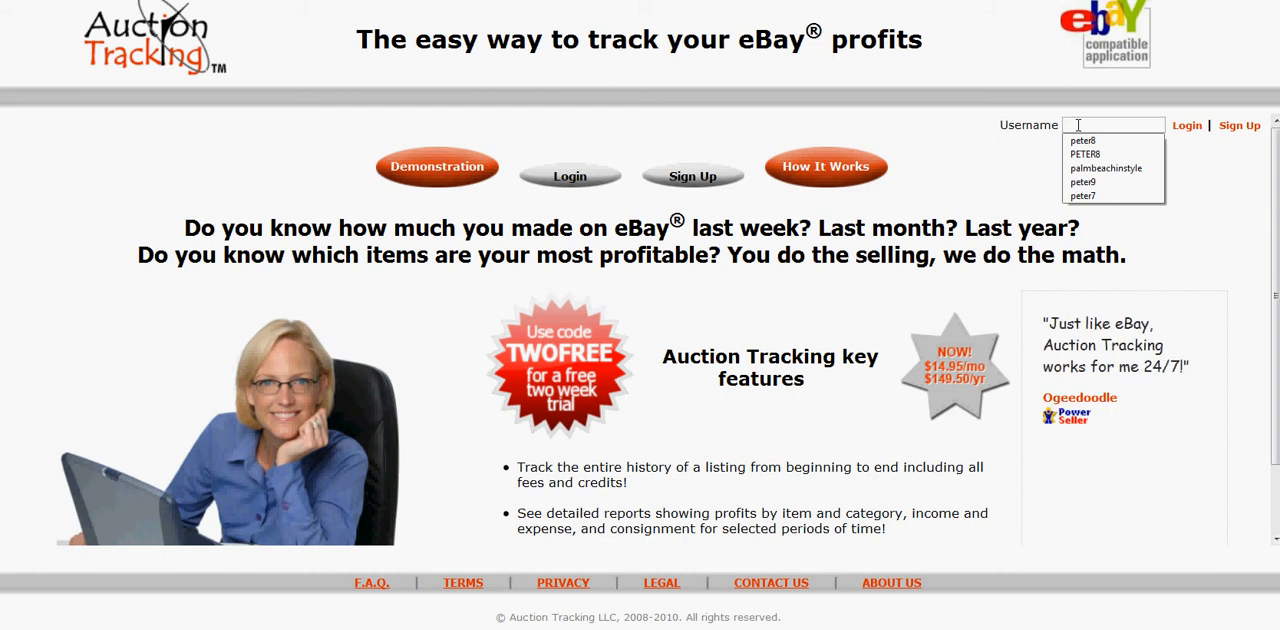
pyautogui.write('PETER8')
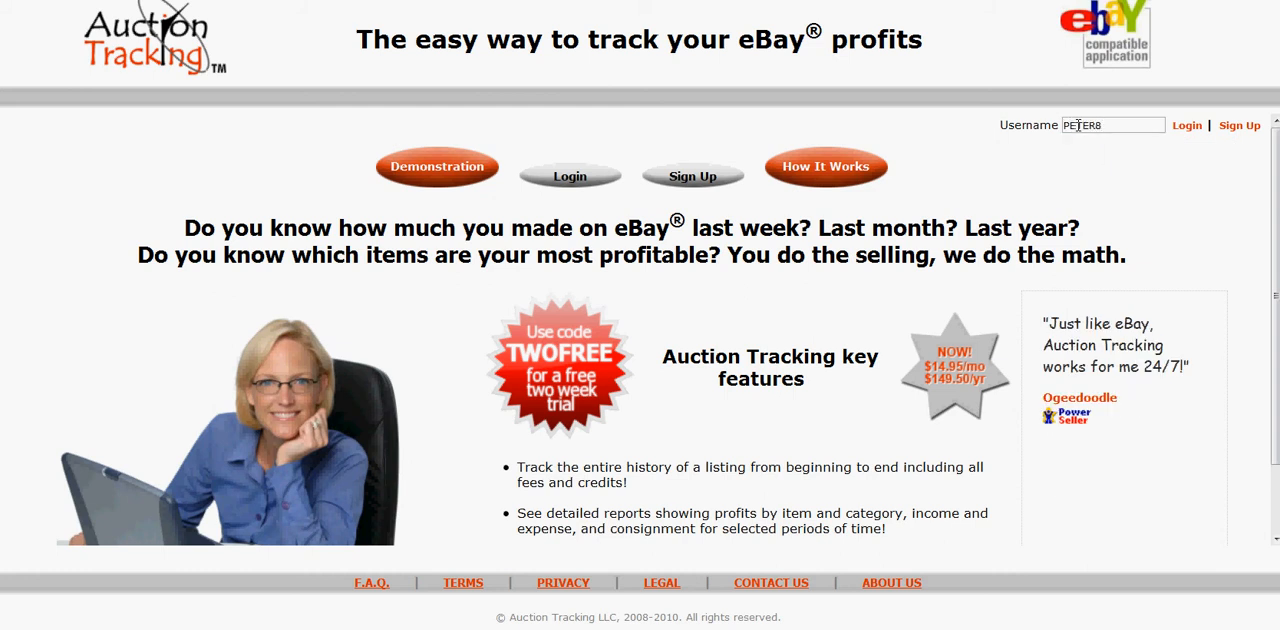
pyautogui.press('Return')
pyautogui.write('******')
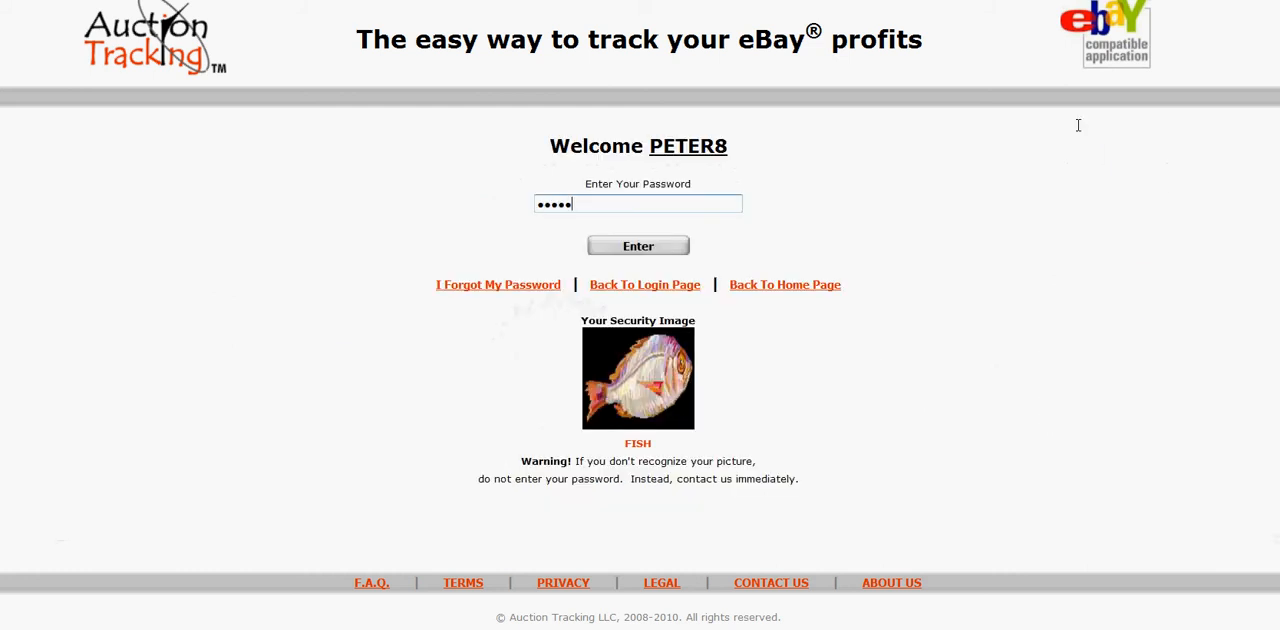
pyautogui.press('Return')
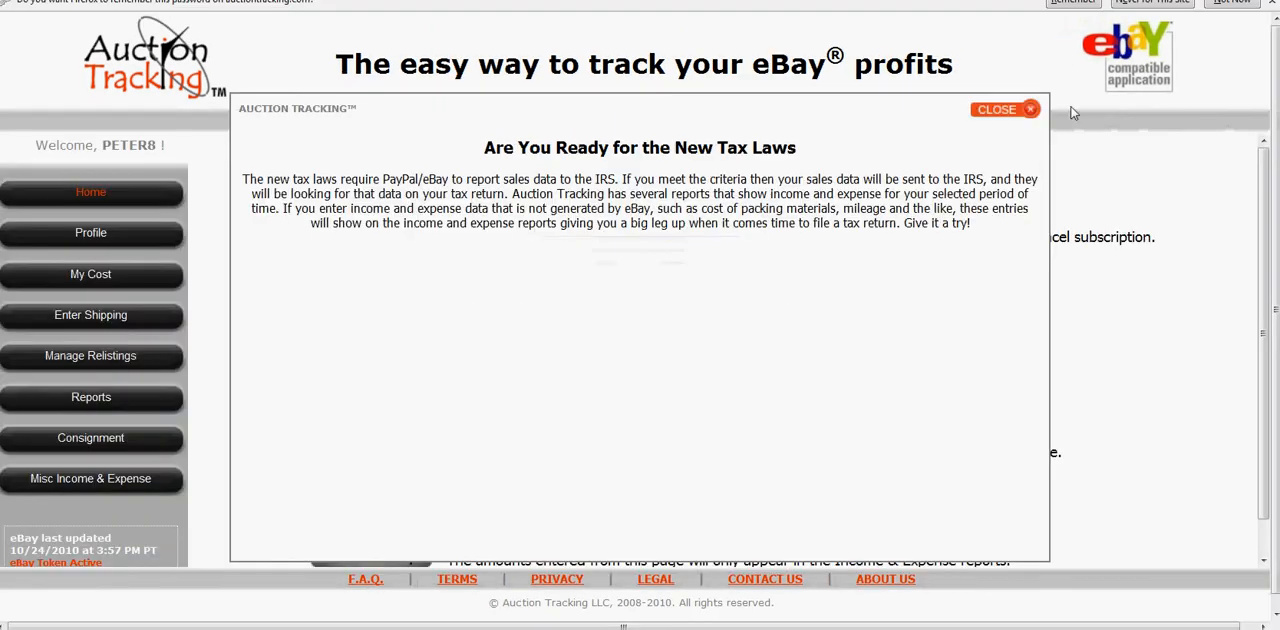
pyautogui.click(1008, 112)
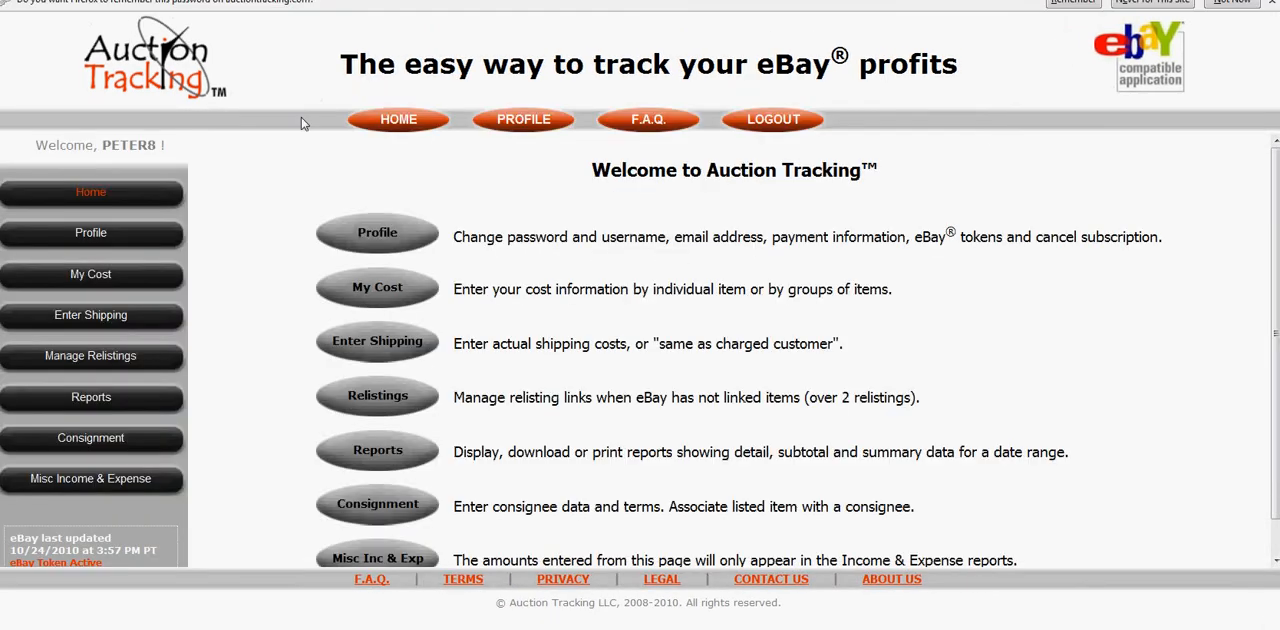
pyautogui.scroll(-1, 268, 213)
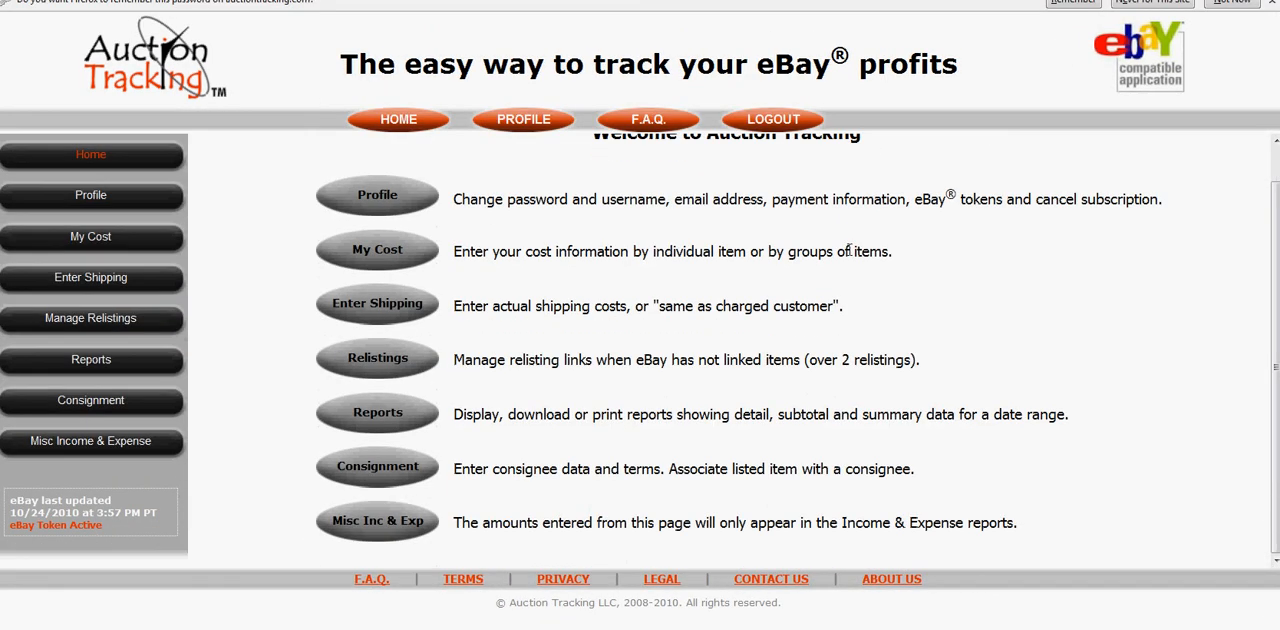
pyautogui.scroll(1, 850, 252)
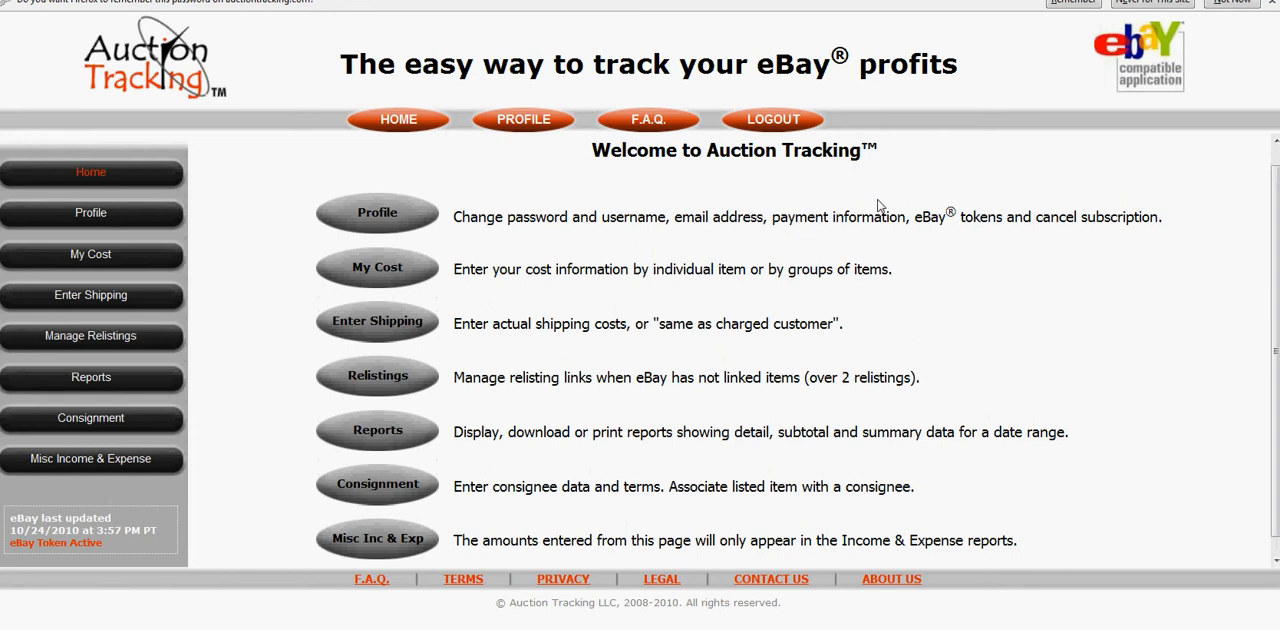
pyautogui.scroll(1, 878, 202)
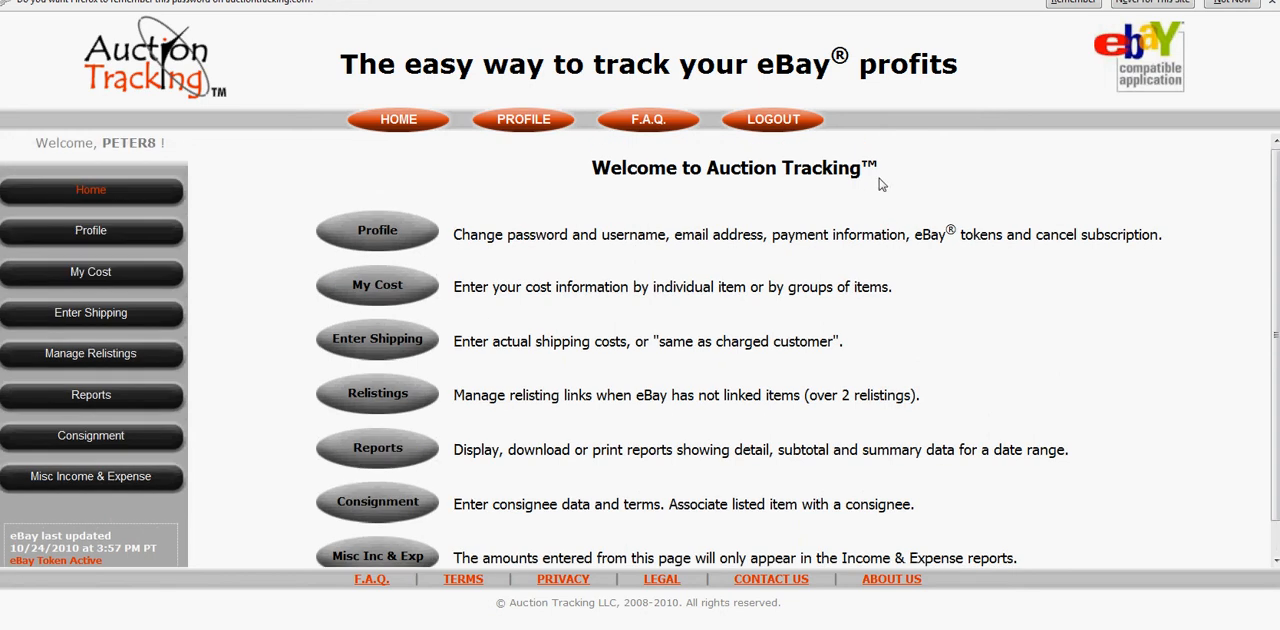
pyautogui.scroll(-1, 880, 184)
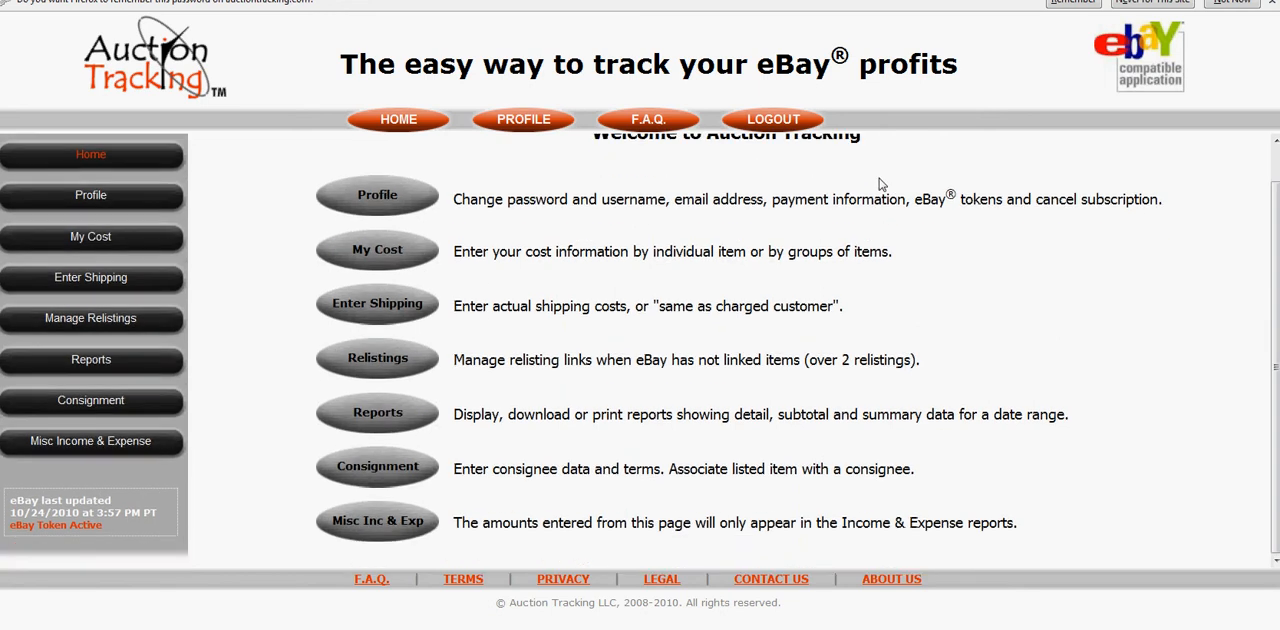
pyautogui.scroll(1, 880, 184)
pyautogui.scroll(-1, 830, 198)
pyautogui.scroll(1, 845, 190)
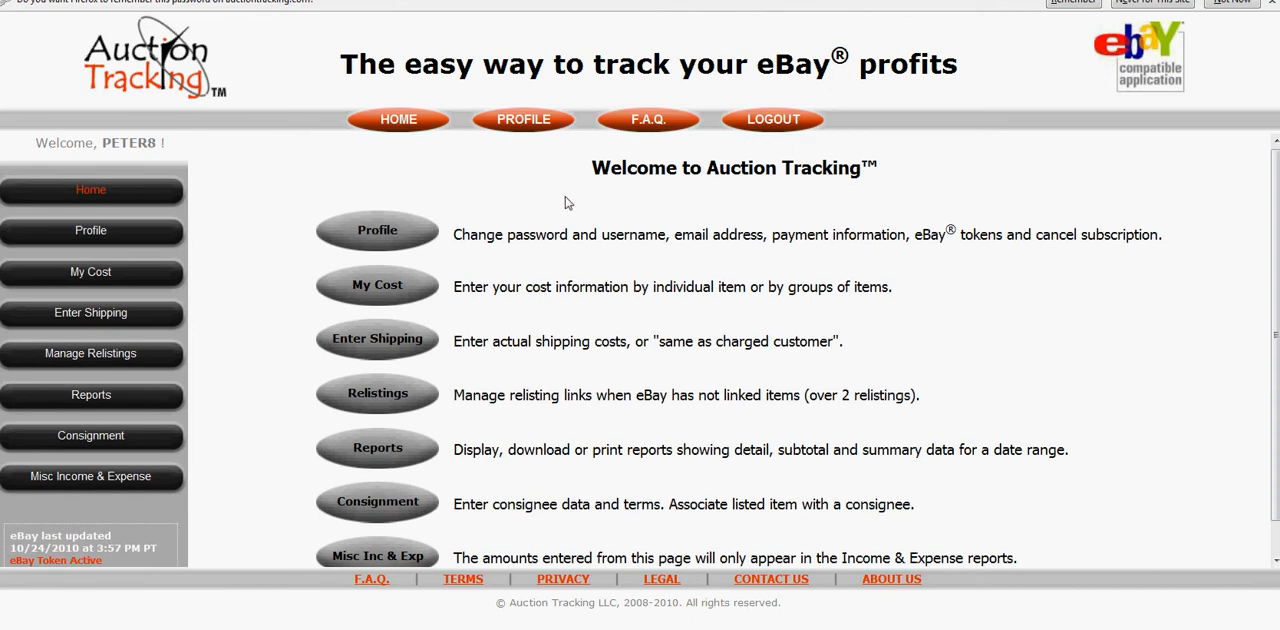
# Open the last listed consignor's record in Edit Consignor and review the commission tiers and fees passed on.
pyautogui.scroll(-1, 566, 203)
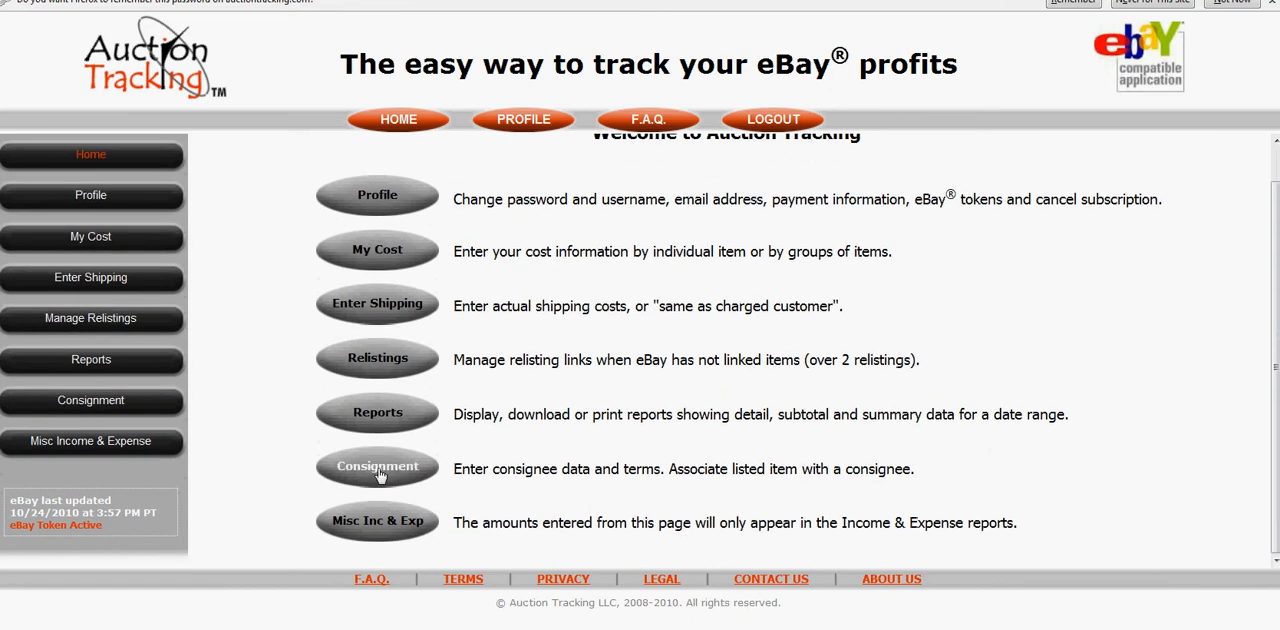
pyautogui.click(378, 470)
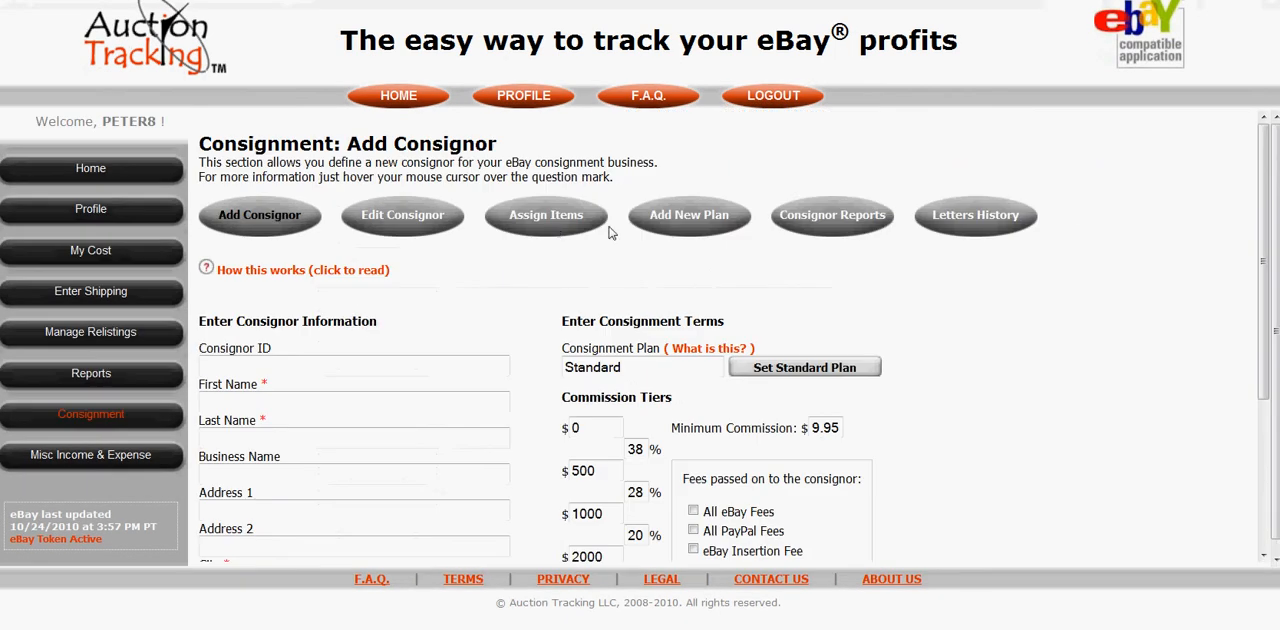
pyautogui.click(404, 225)
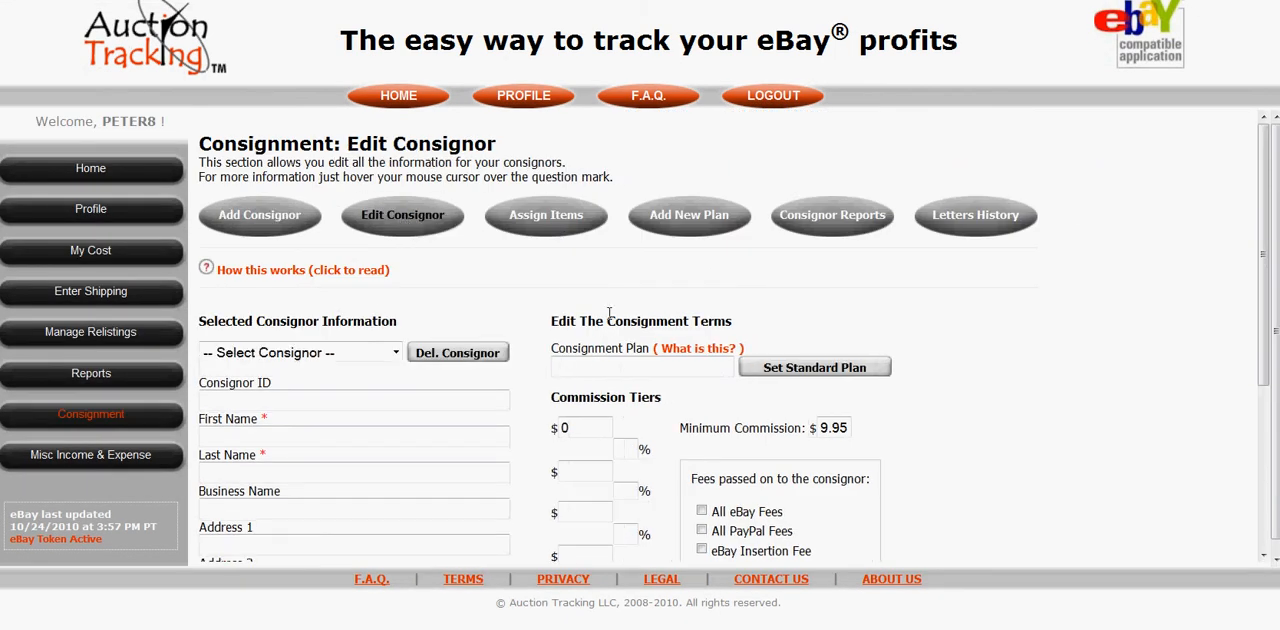
pyautogui.click(390, 355)
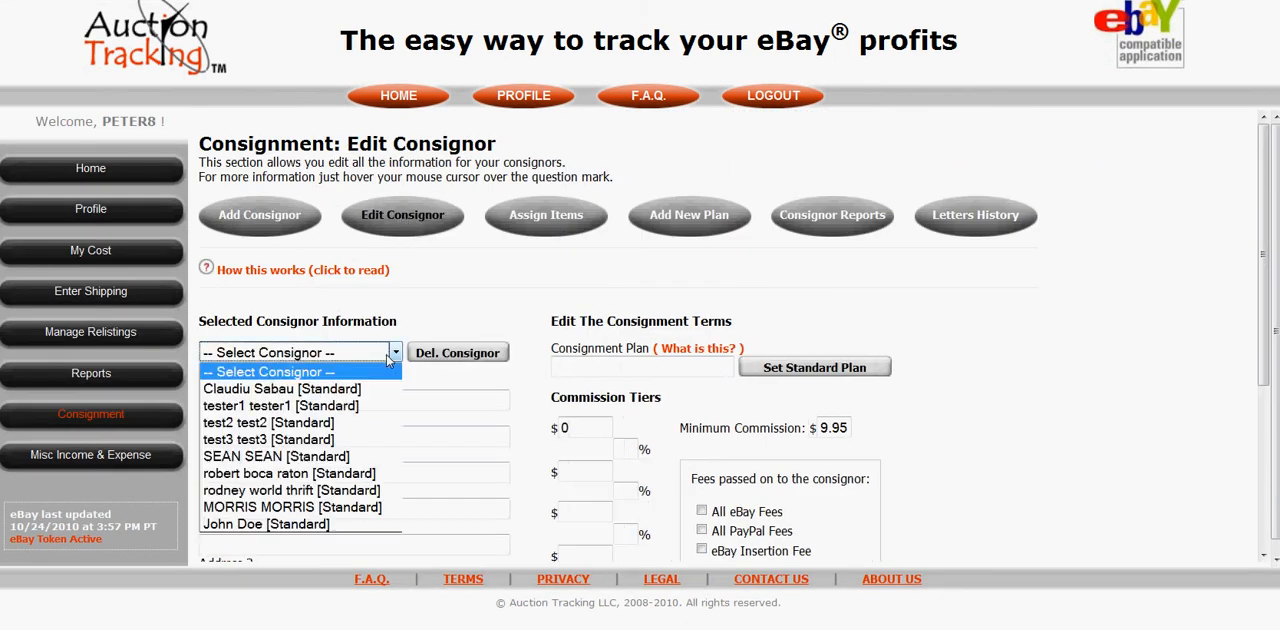
pyautogui.click(296, 524)
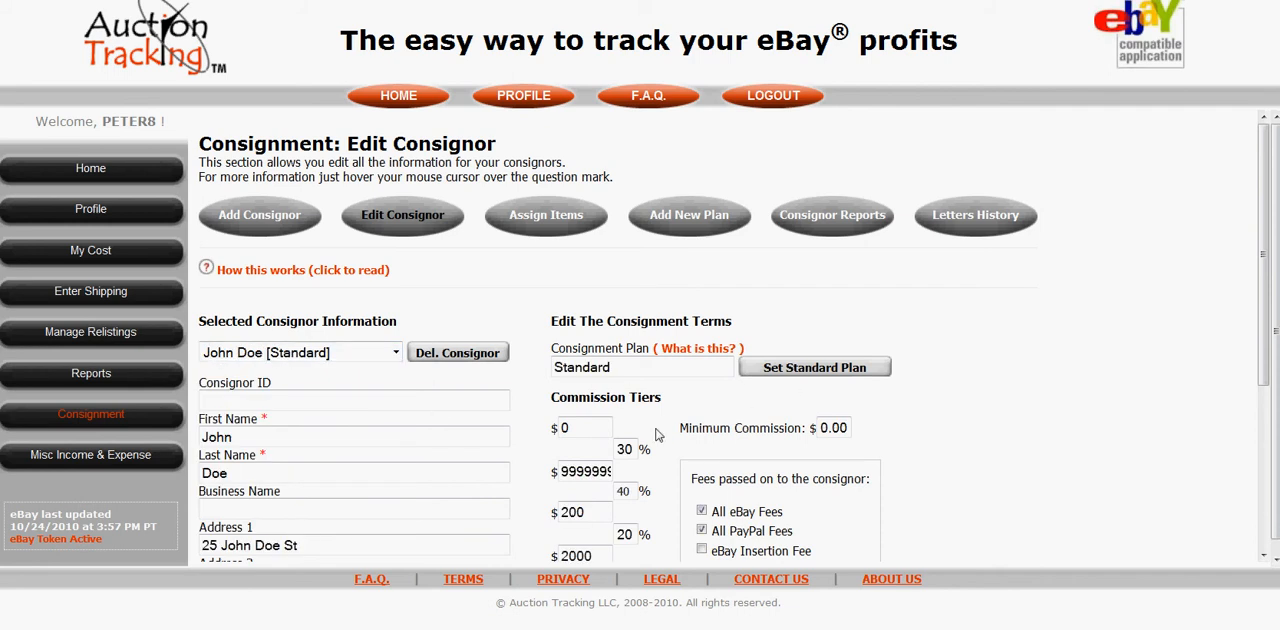
pyautogui.scroll(-2, 905, 395)
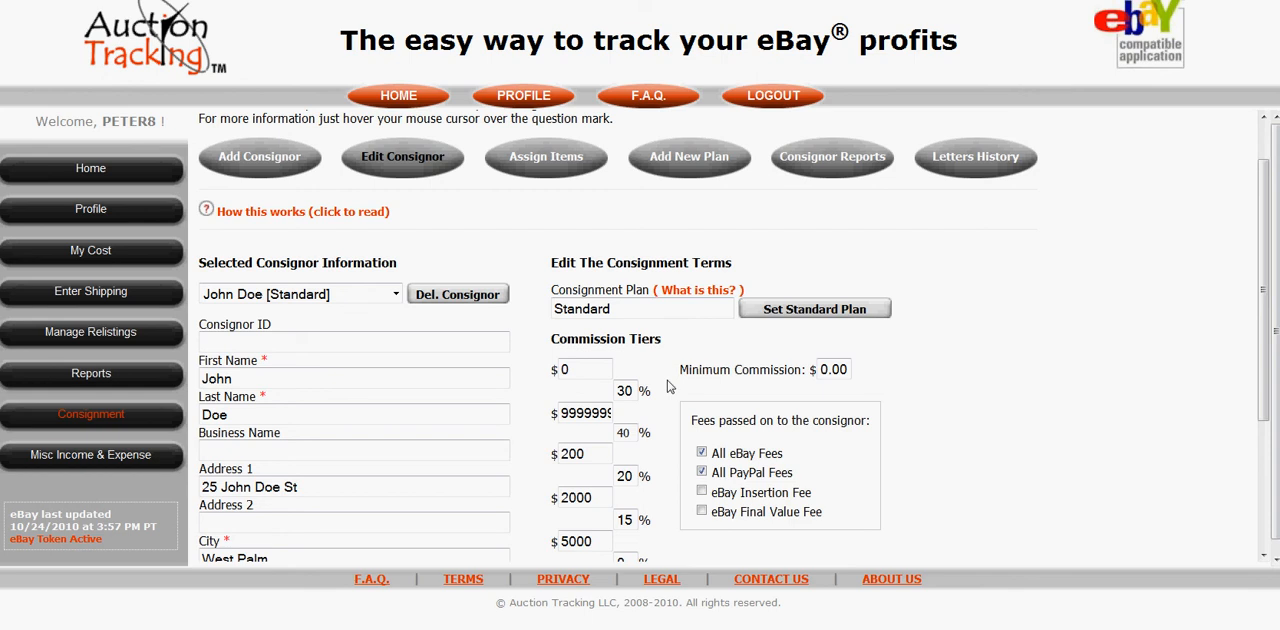
pyautogui.scroll(-1, 668, 387)
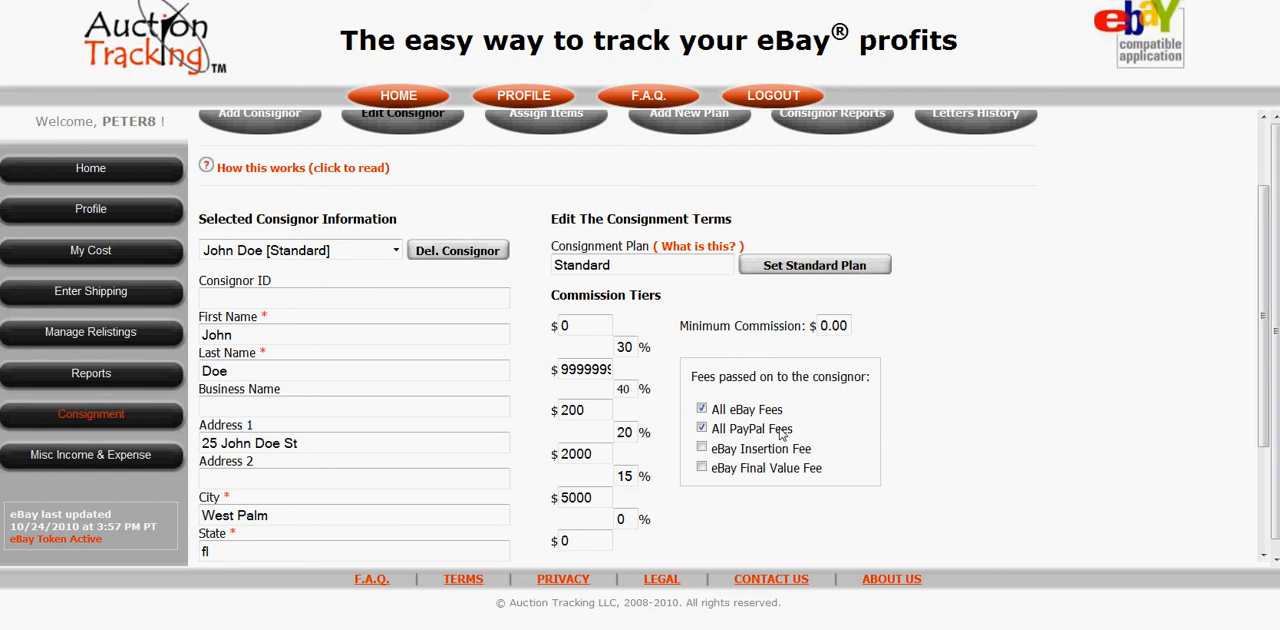
pyautogui.scroll(1, 765, 432)
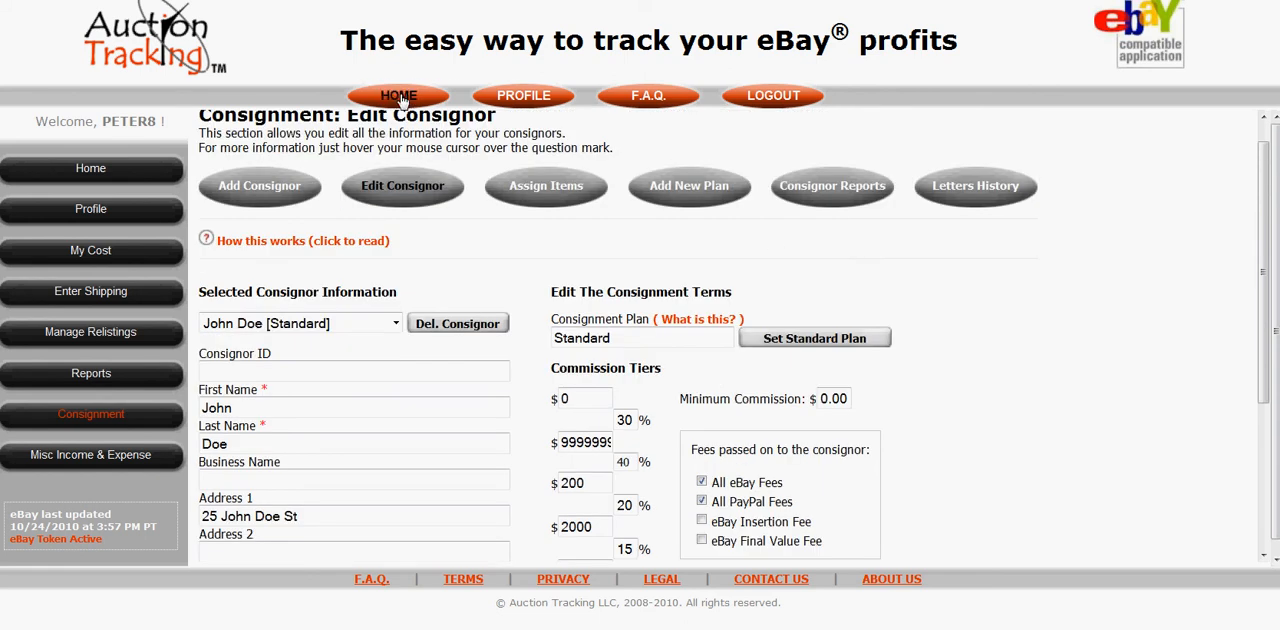
# Generate a Consignment Letter report for the Current Week, displaying only Sold items.
pyautogui.click(400, 97)
pyautogui.scroll(-1, 612, 203)
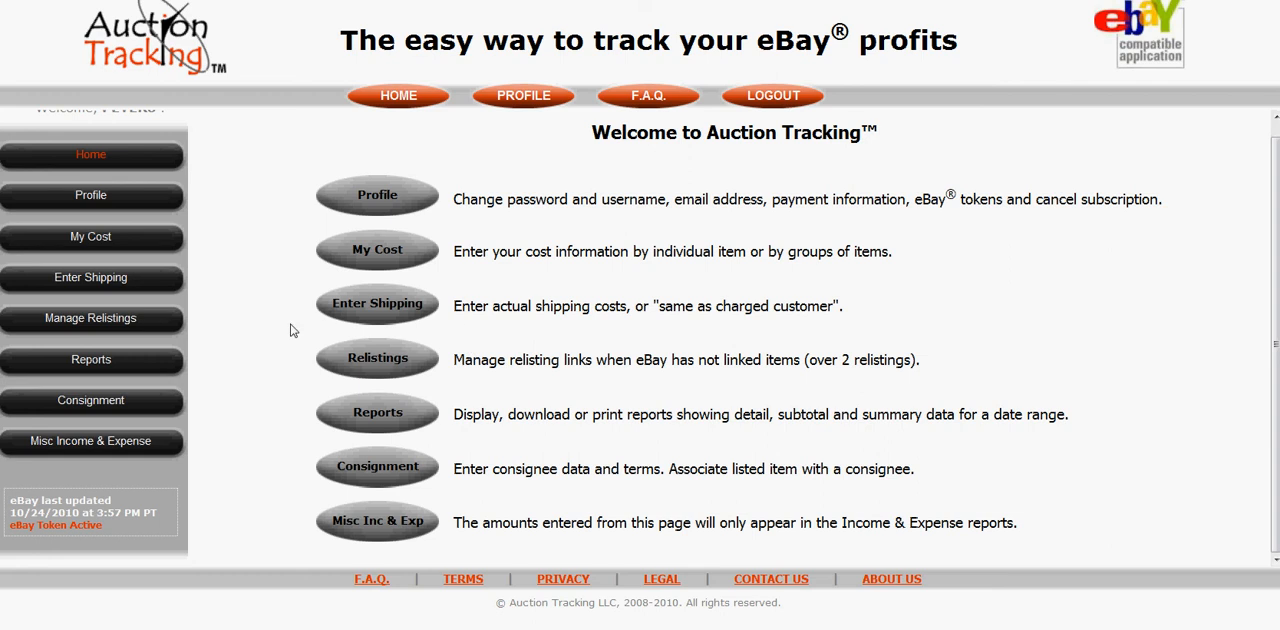
pyautogui.click(386, 416)
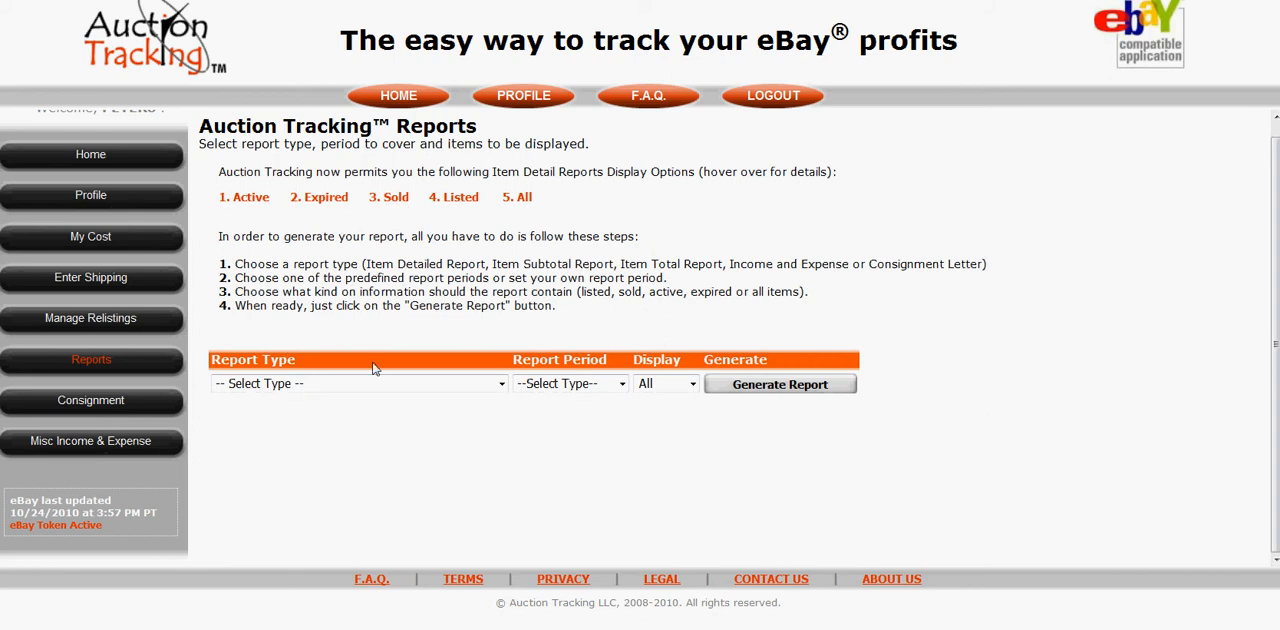
pyautogui.click(502, 385)
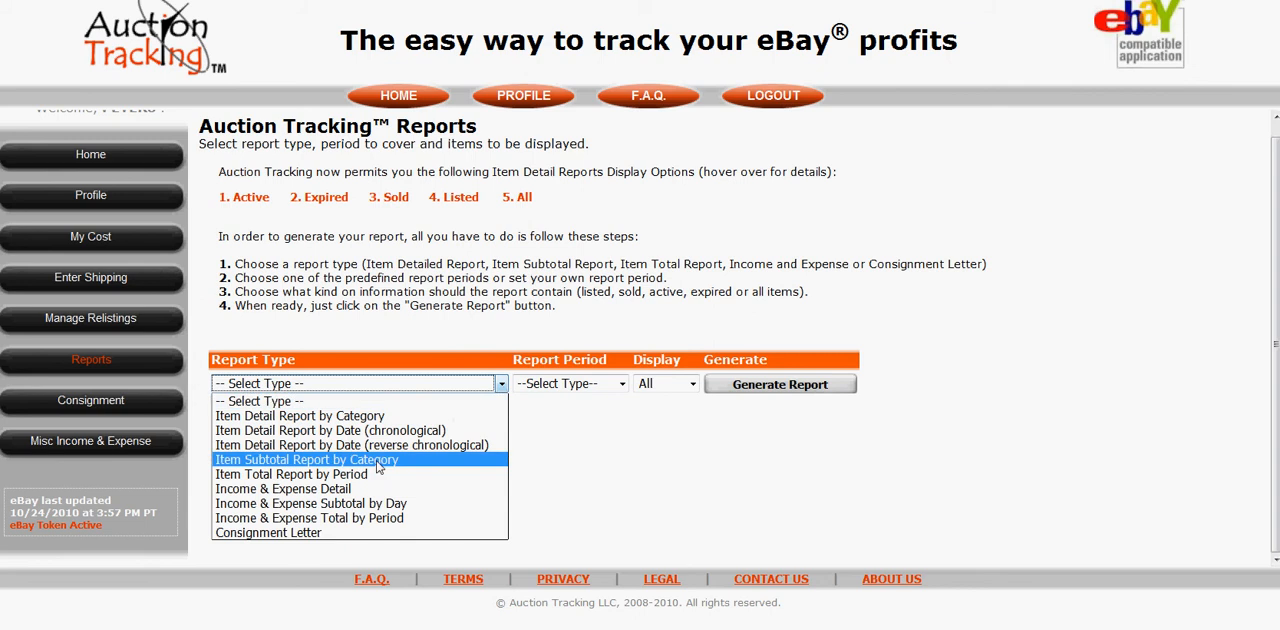
pyautogui.click(300, 534)
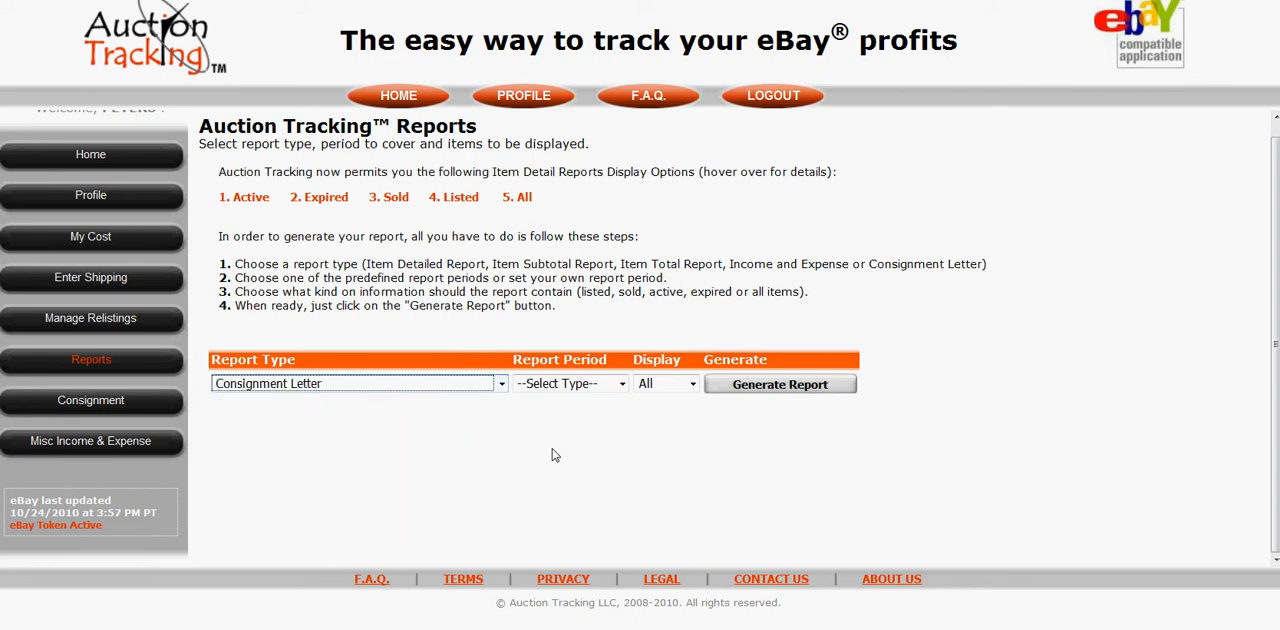
pyautogui.click(590, 394)
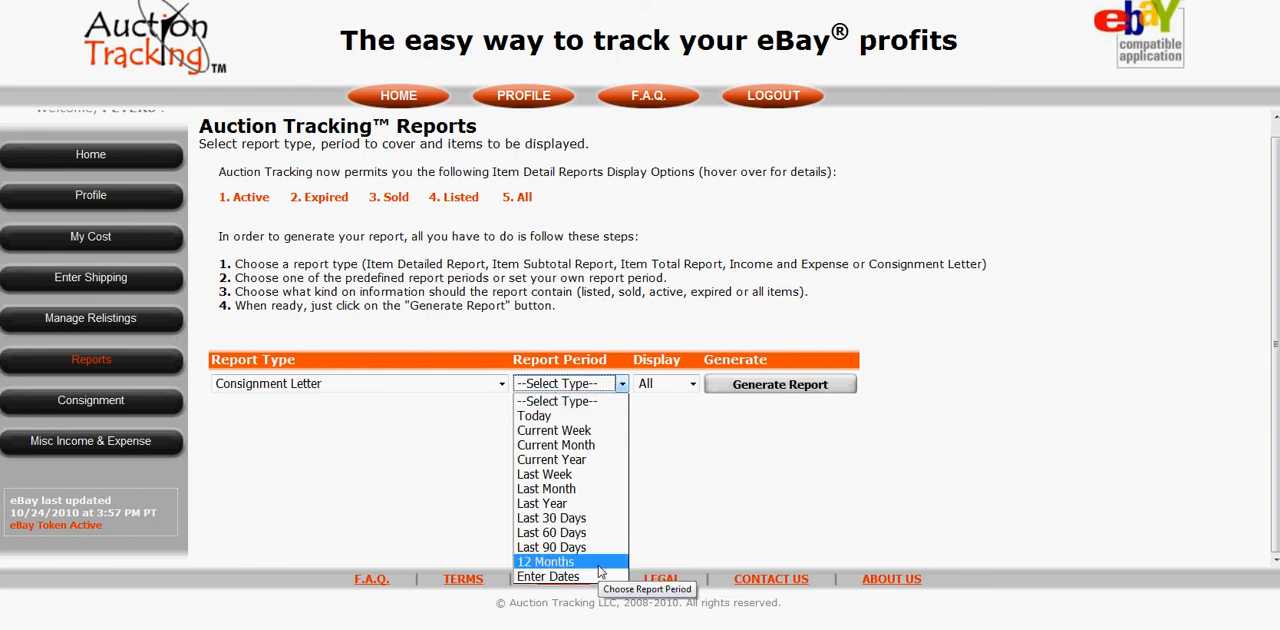
pyautogui.click(591, 432)
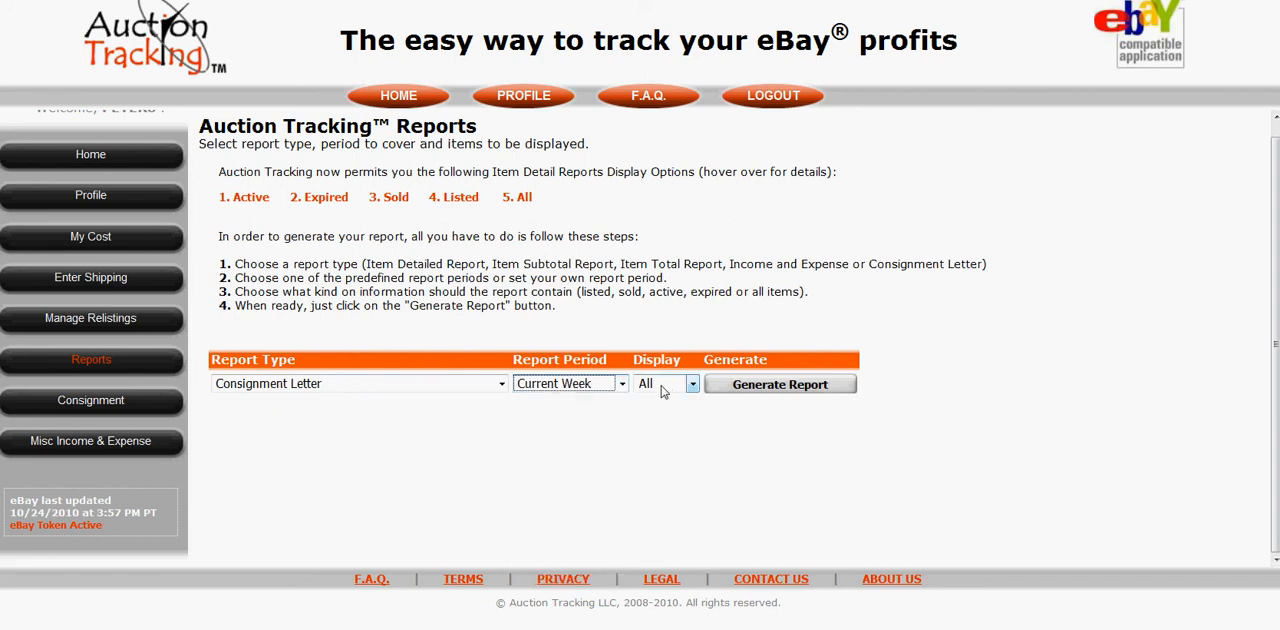
pyautogui.click(666, 385)
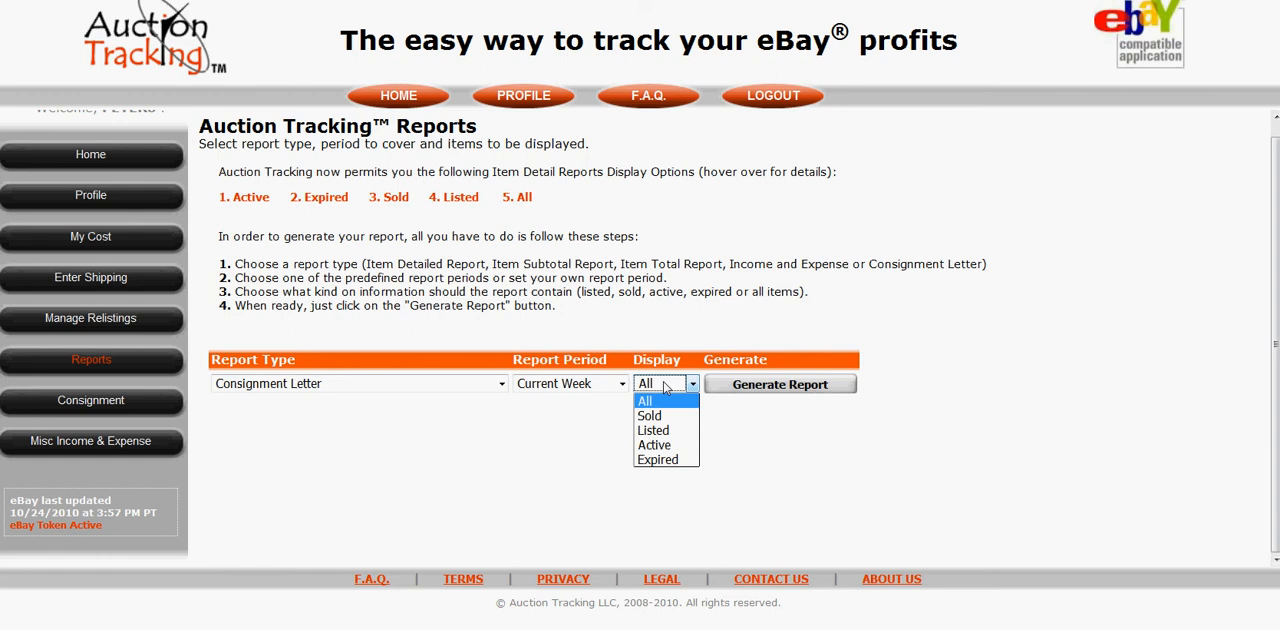
pyautogui.click(653, 416)
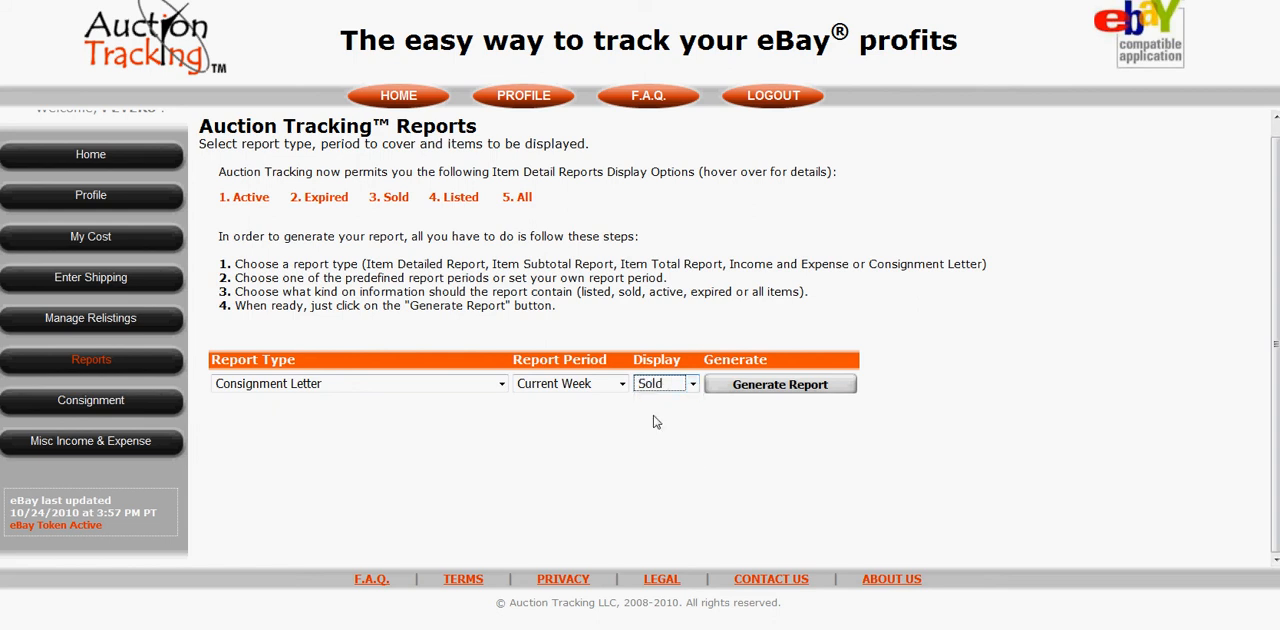
pyautogui.click(784, 388)
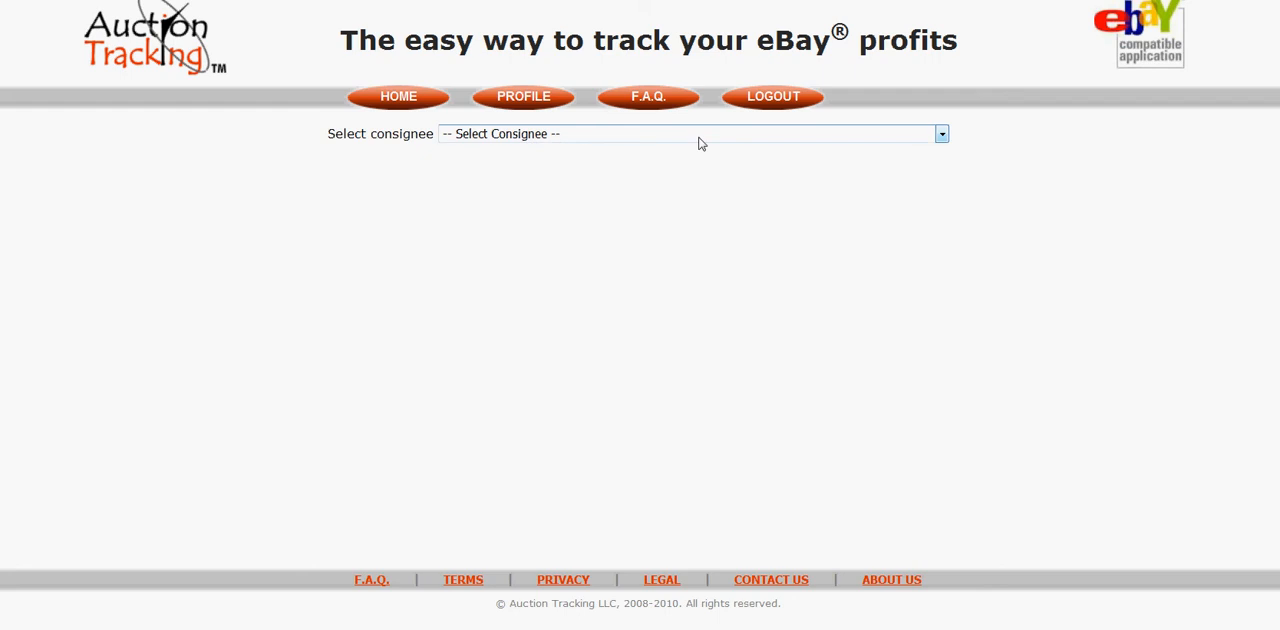
# Select the last listed consignee and create the consignment letter with the Loro Piana overcoat item included.
pyautogui.click(942, 136)
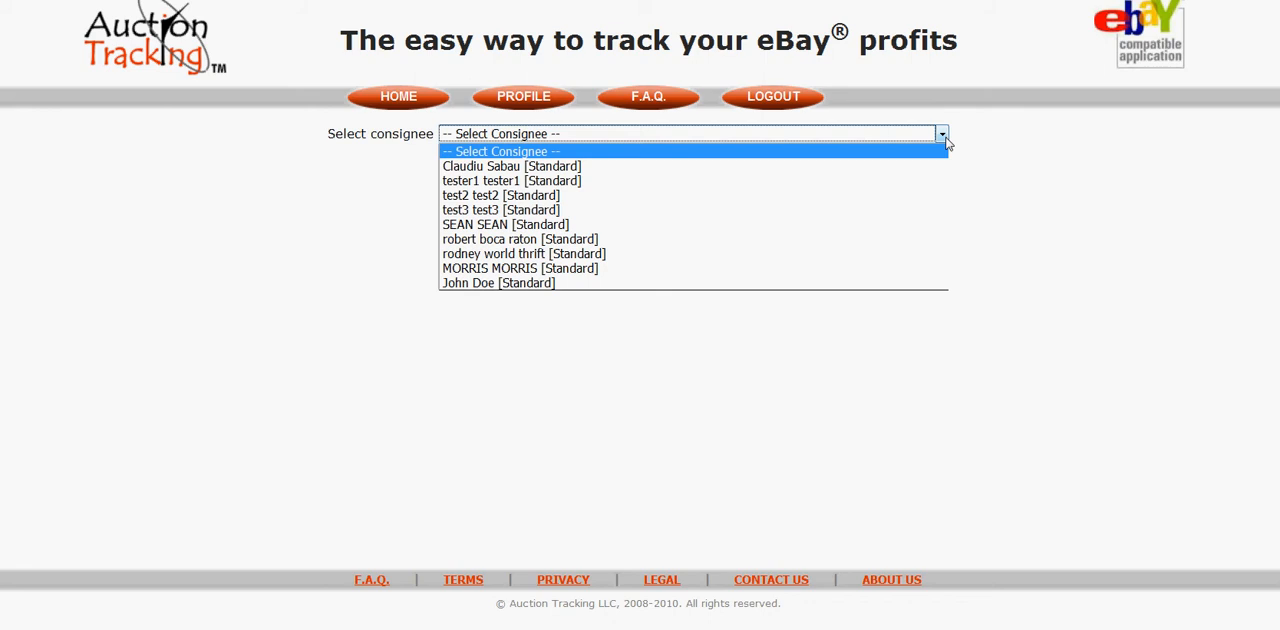
pyautogui.click(518, 284)
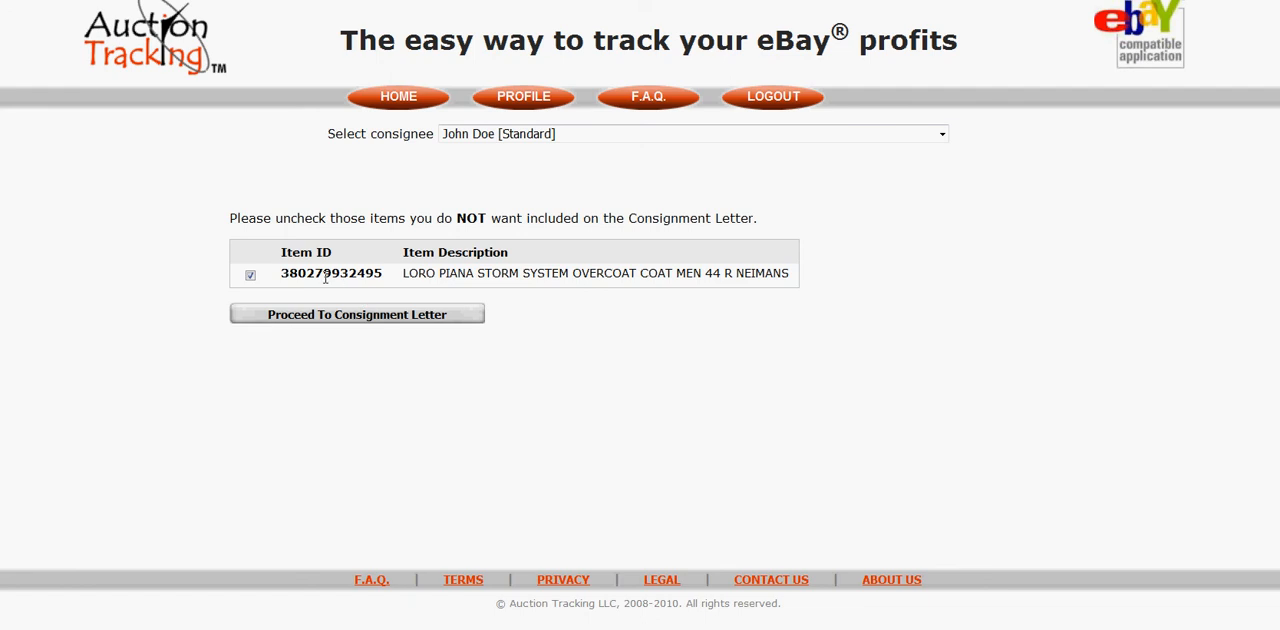
pyautogui.click(251, 275)
pyautogui.click(251, 275)
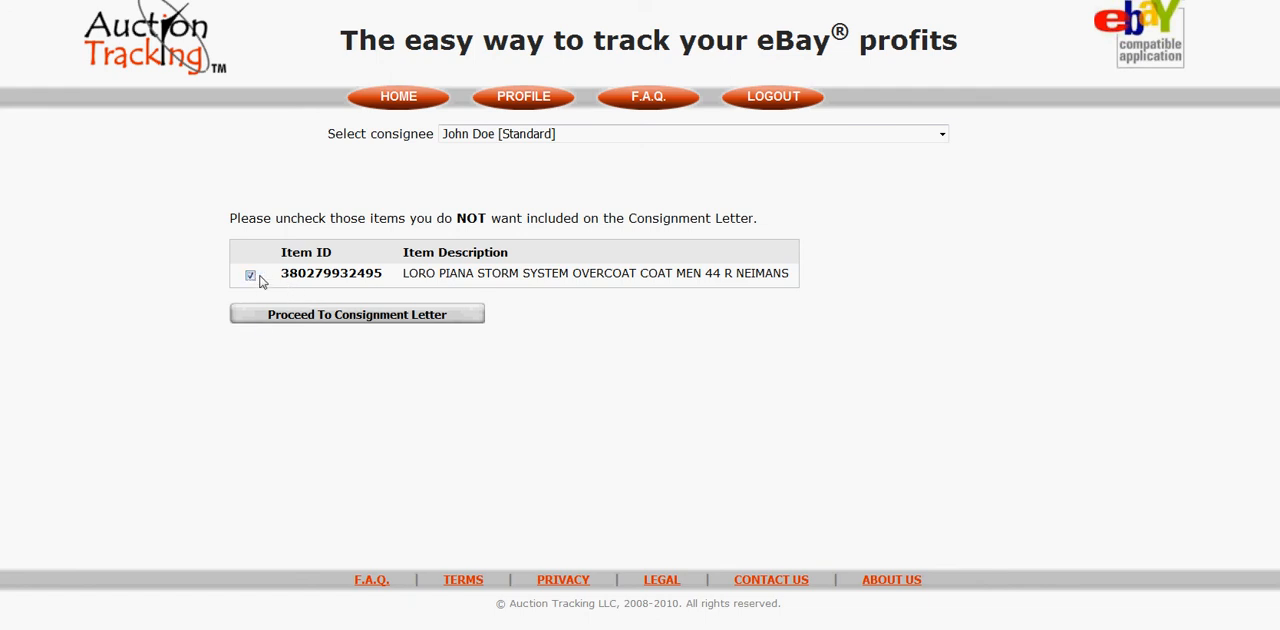
pyautogui.click(376, 316)
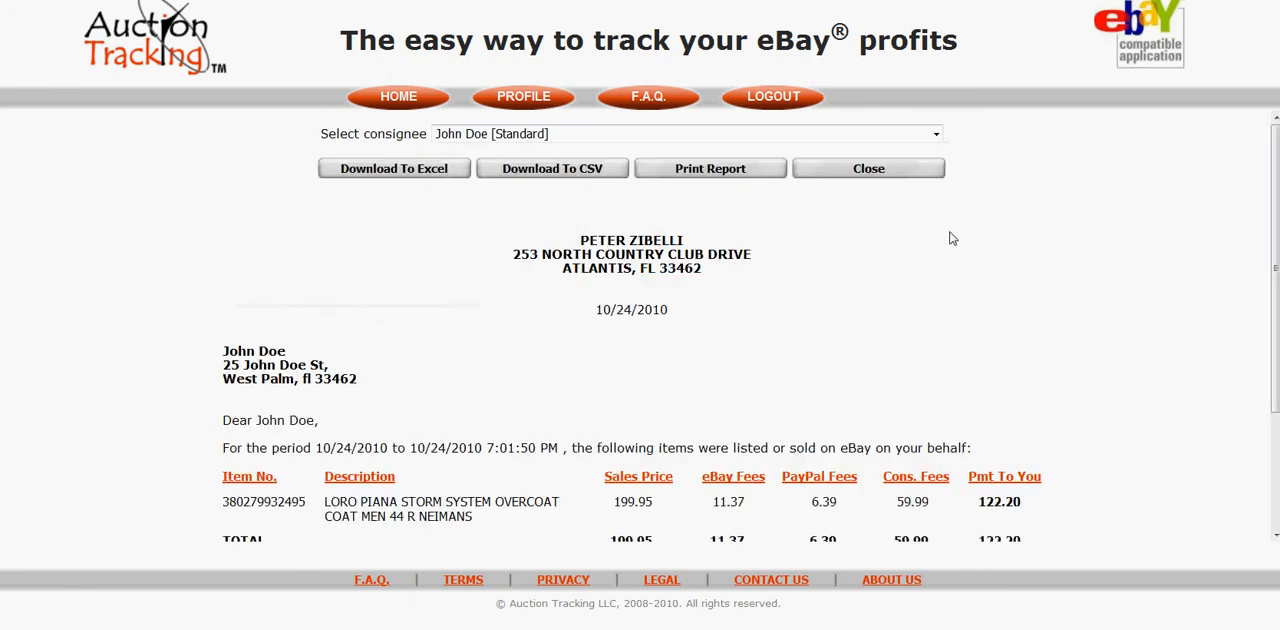
# Examine the consignment letter from the sender's address to the signature, and exit full-screen view.
pyautogui.scroll(-2, 953, 238)
pyautogui.scroll(-1, 1020, 231)
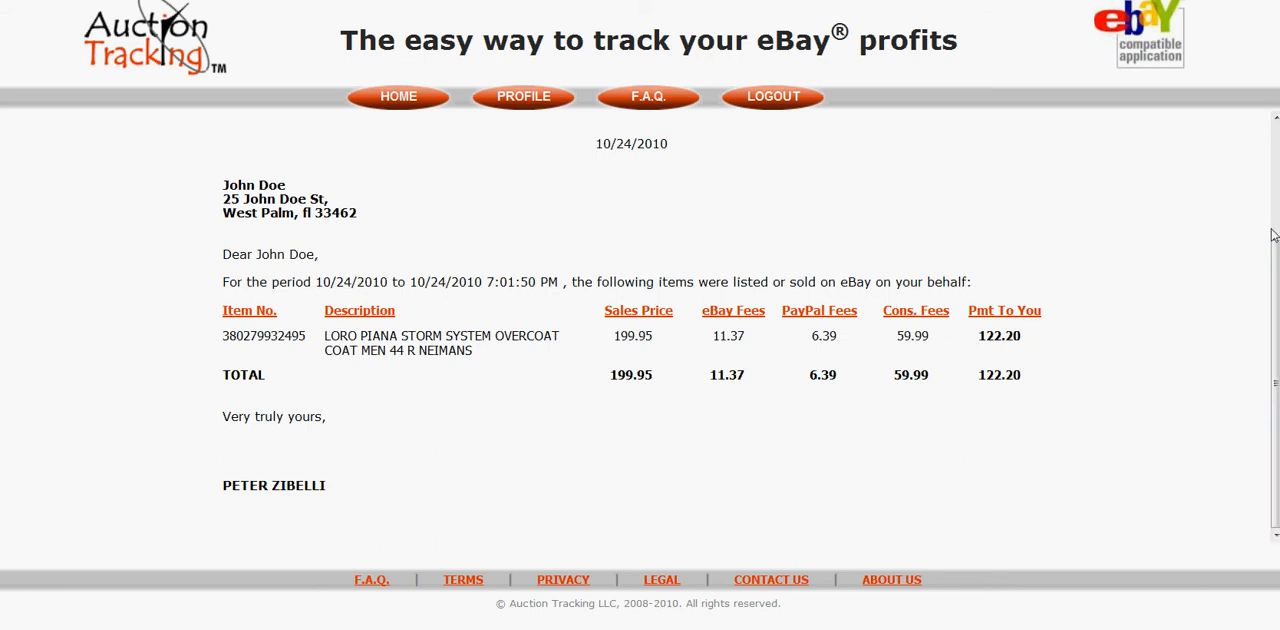
pyautogui.press('F11')
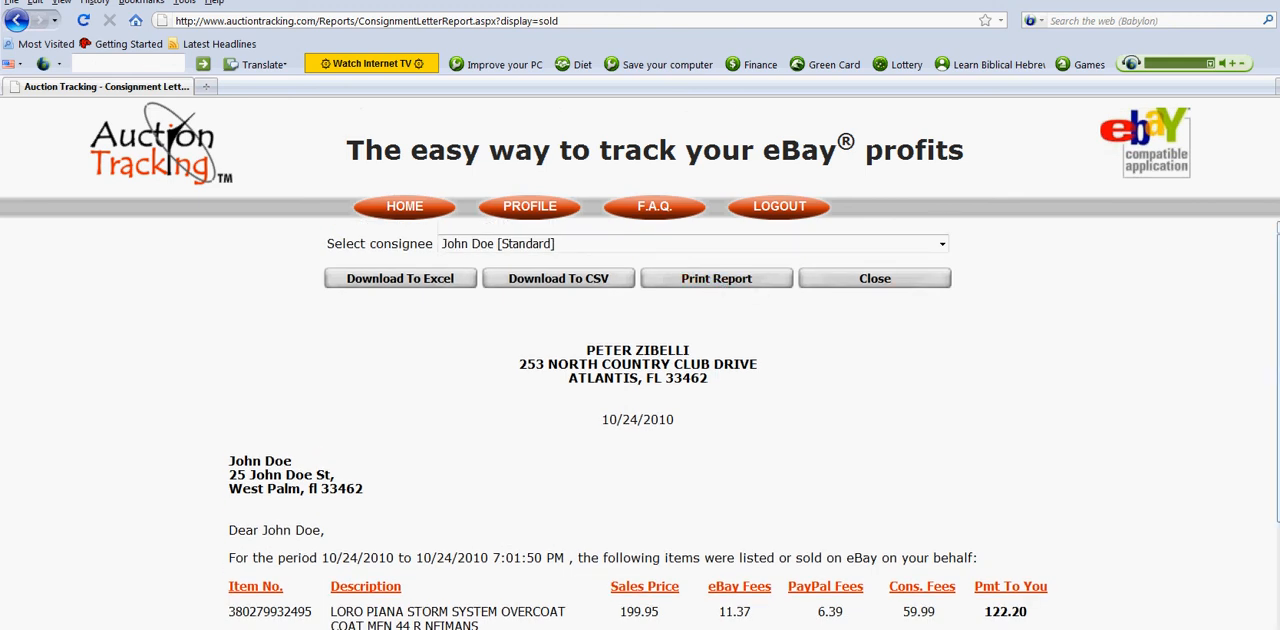
pyautogui.moveTo(1263, 214); pyautogui.dragTo(1275, 289)
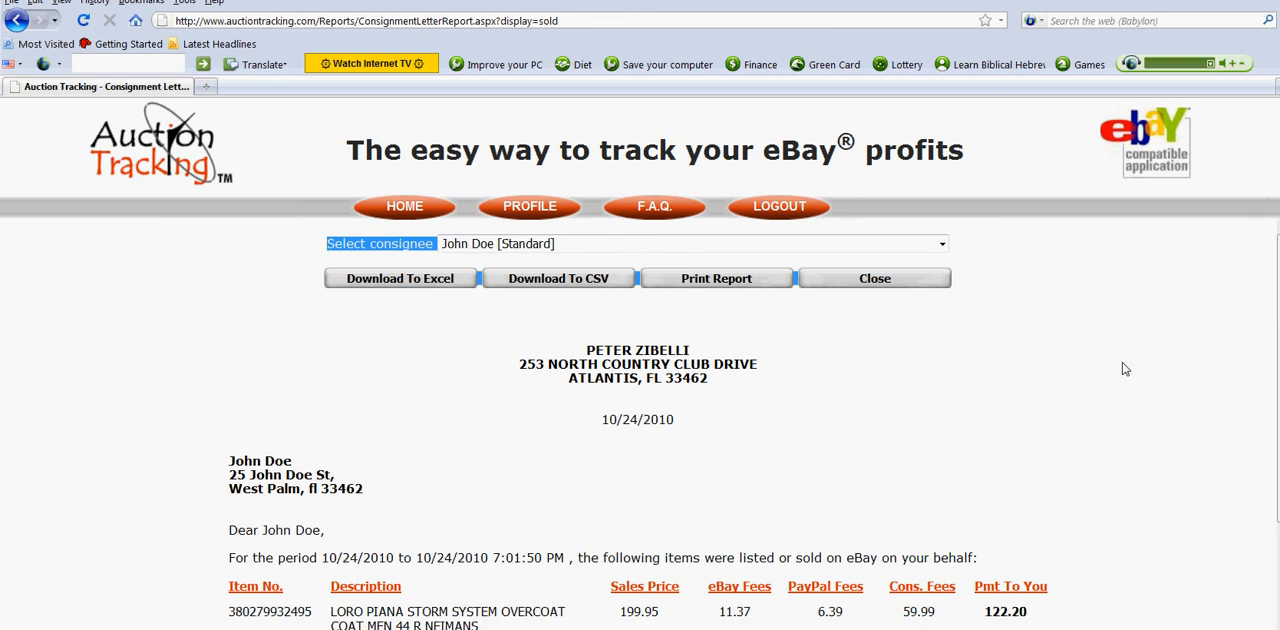
# View the eBay fees details for the Loro Piana overcoat in the letter, and close them.
pyautogui.scroll(-2, 1121, 369)
pyautogui.scroll(-1, 1121, 369)
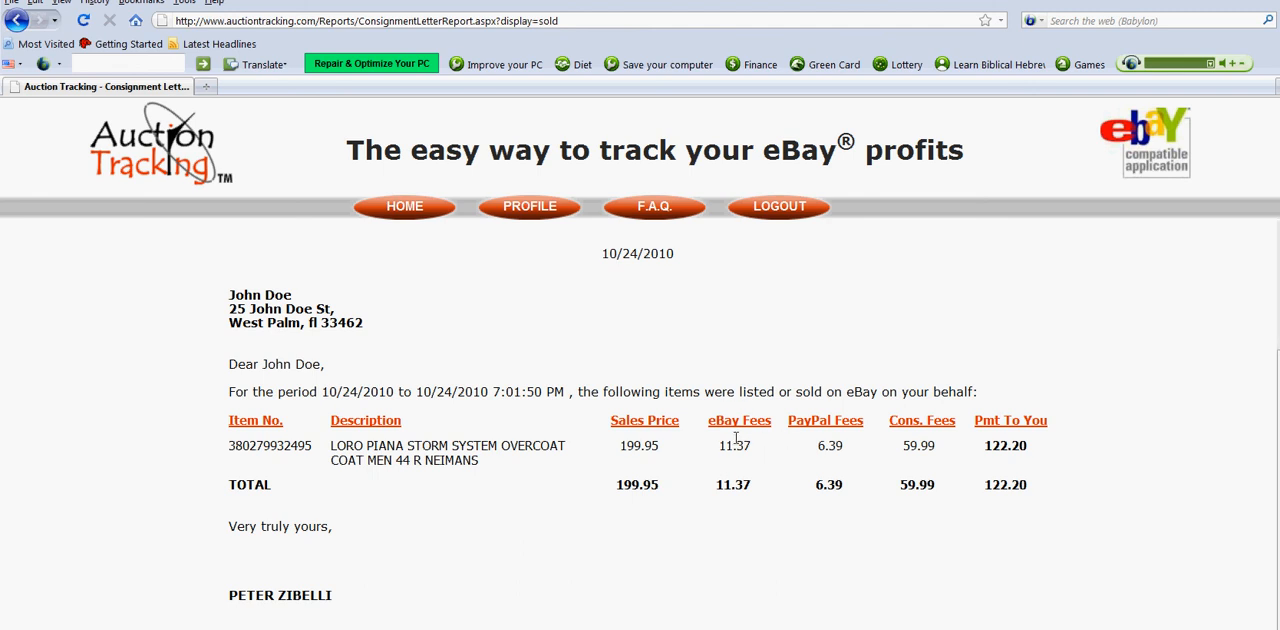
pyautogui.click(373, 458)
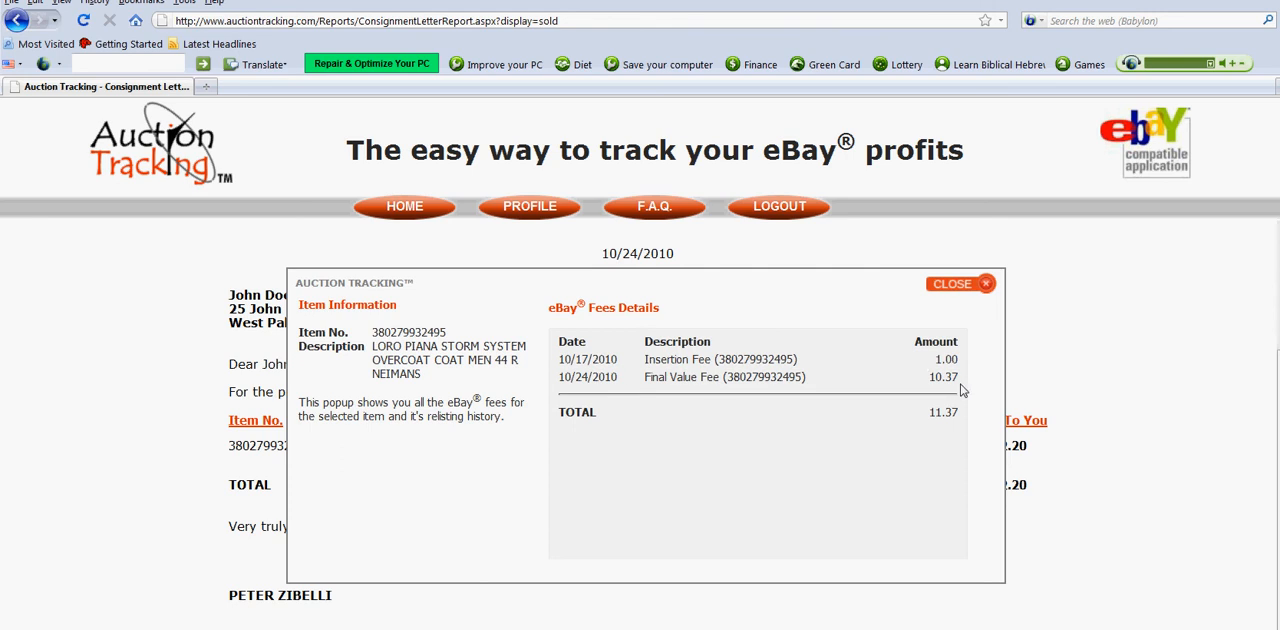
pyautogui.click(984, 285)
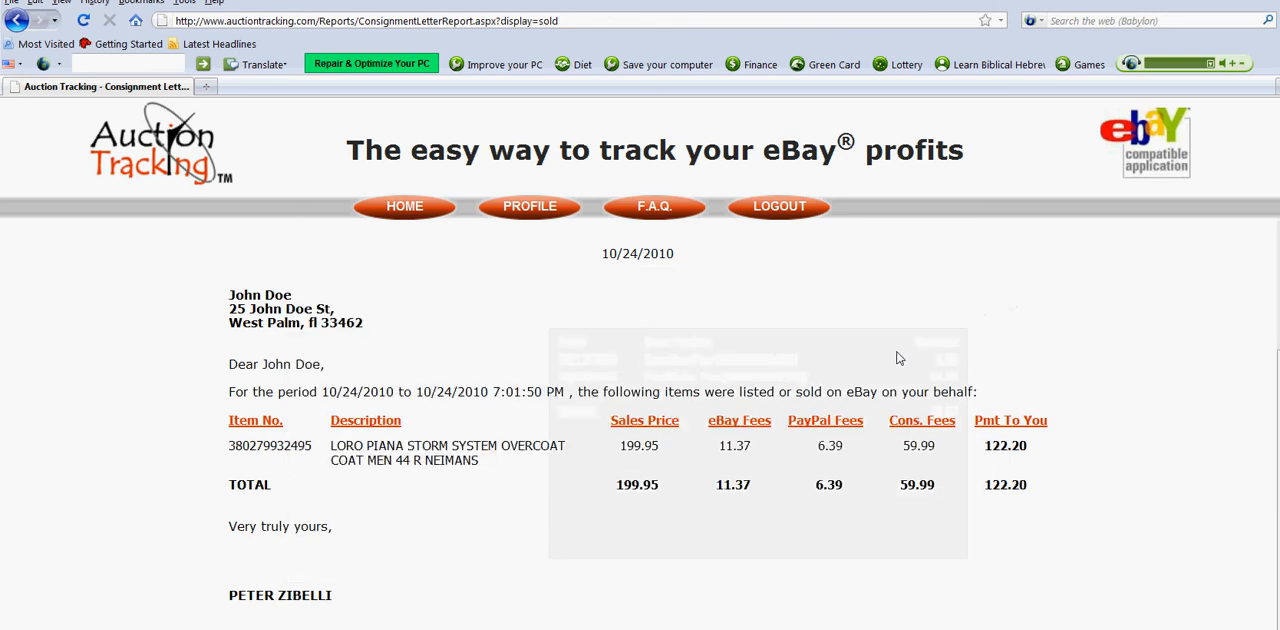